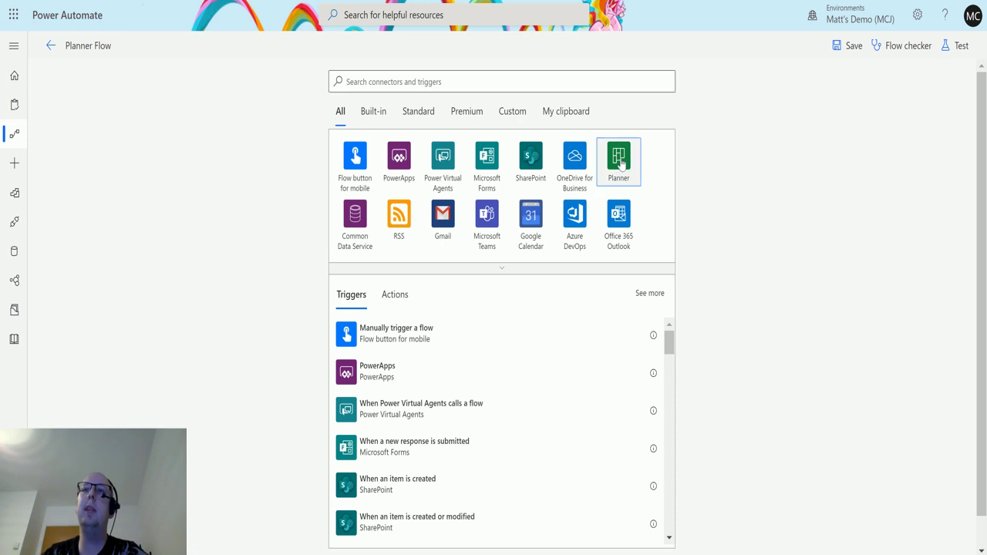
# - Choose the Planner connector's 'When a task is completed' trigger for the flow
pyautogui.click(621, 162)
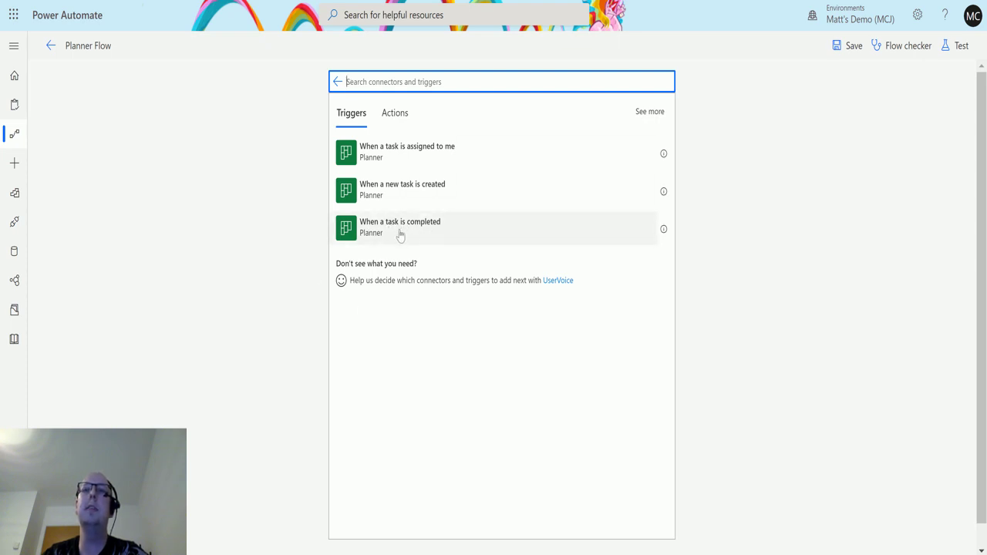
pyautogui.click(475, 232)
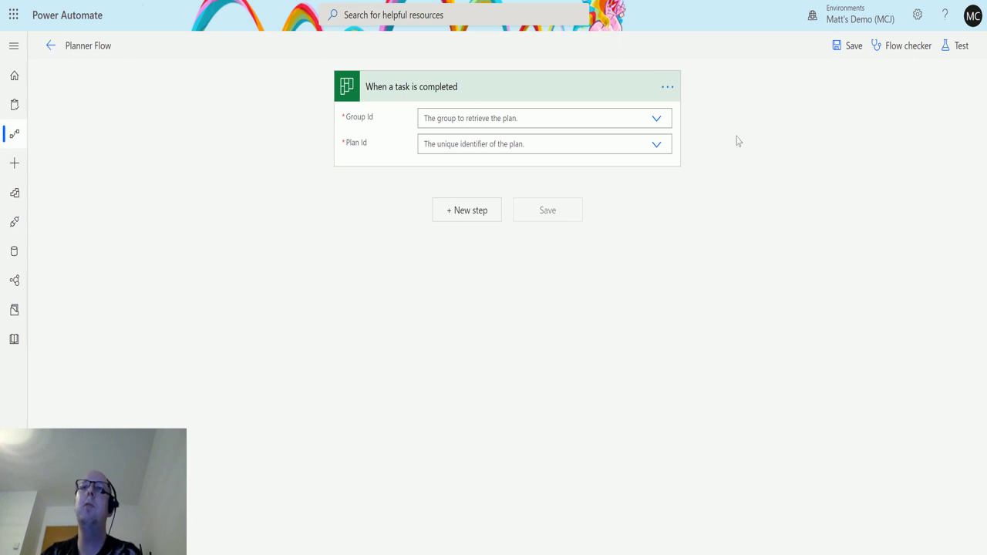
# - Set the trigger's Group Id and Plan Id both to 'Power Automate Plan'
pyautogui.click(657, 118)
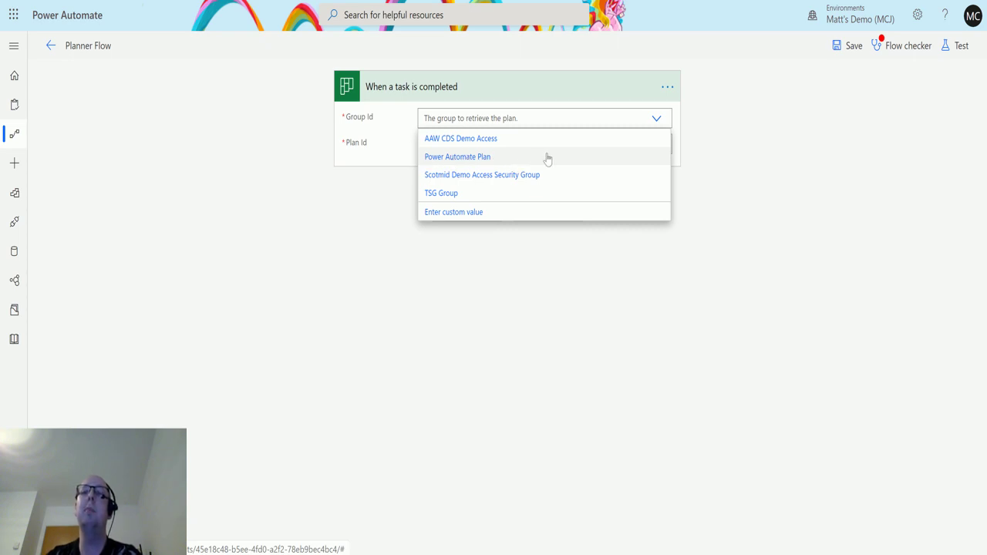
pyautogui.click(586, 157)
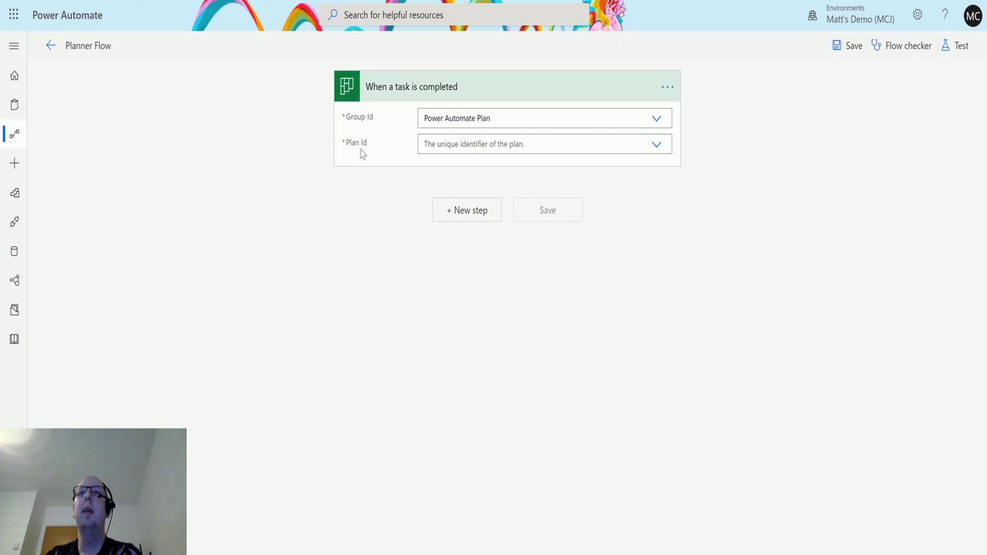
pyautogui.click(656, 146)
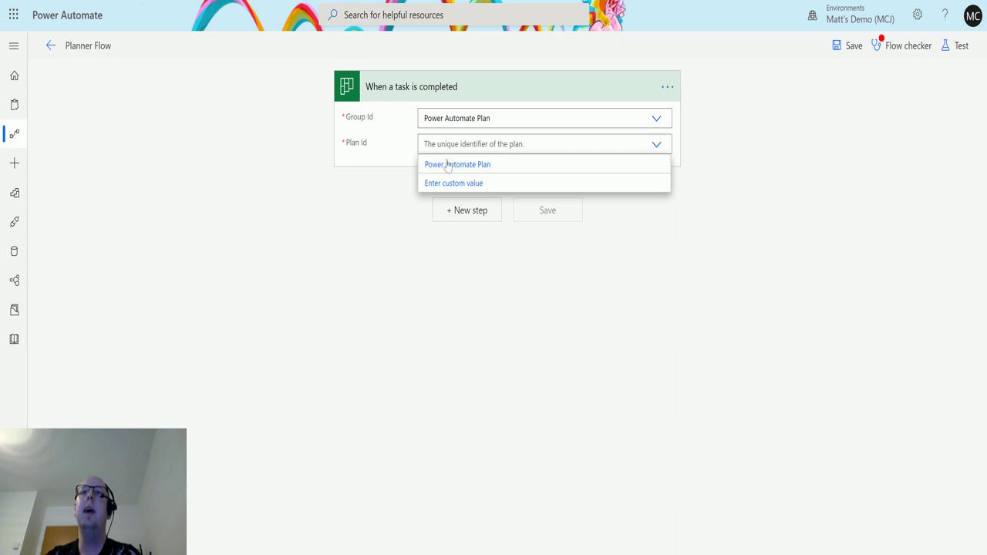
pyautogui.click(513, 169)
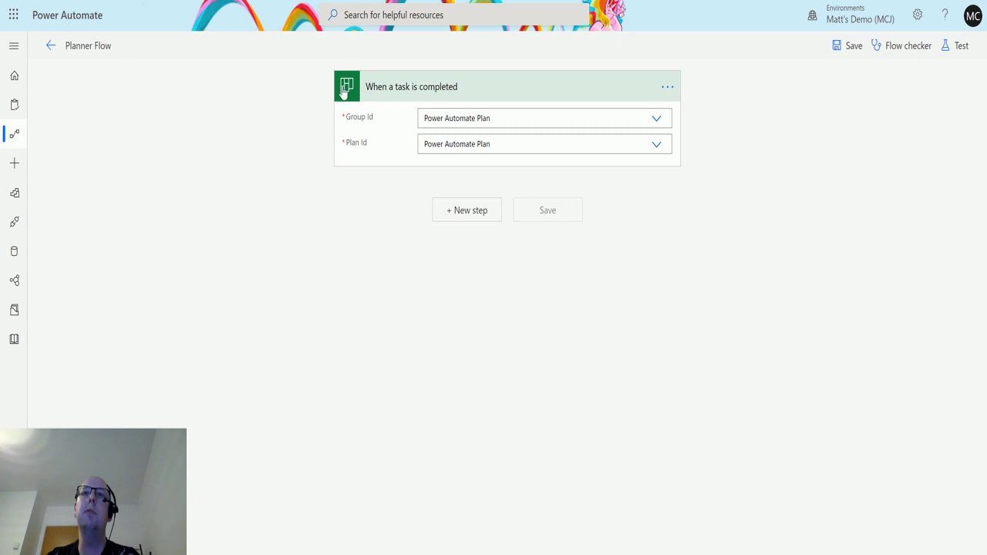
# - Add a Compose action whose Inputs hold the dynamic 'value Title' of the completed task
pyautogui.click(473, 213)
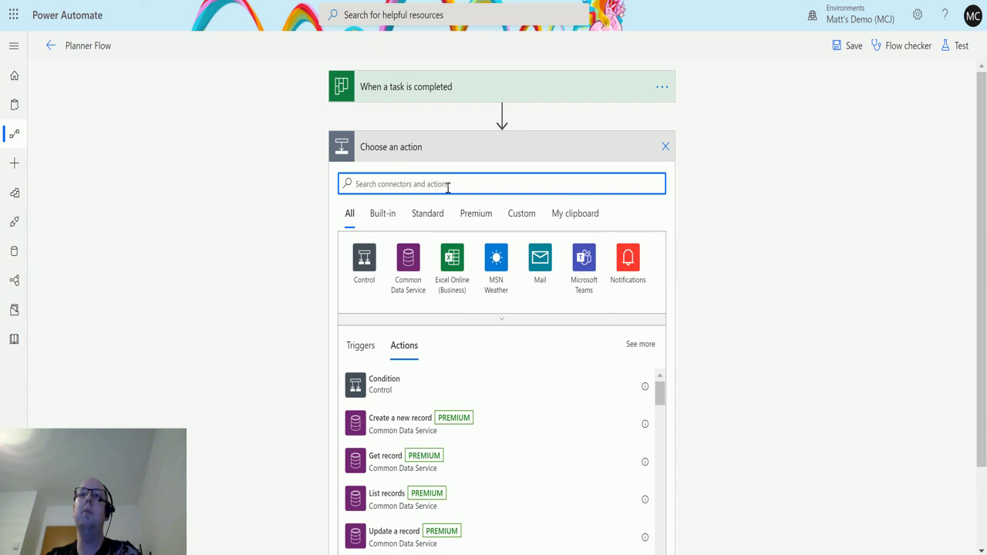
pyautogui.write('compose')
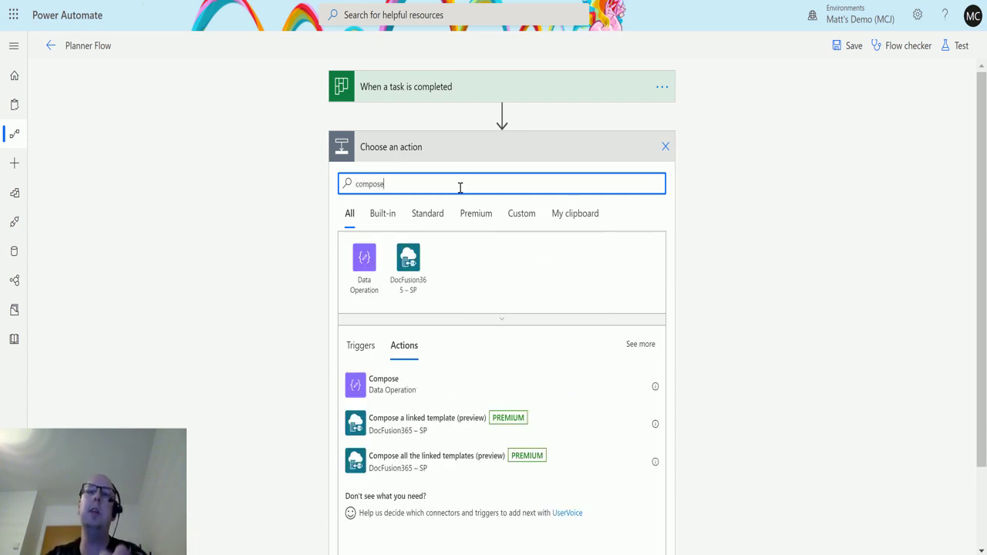
pyautogui.click(390, 395)
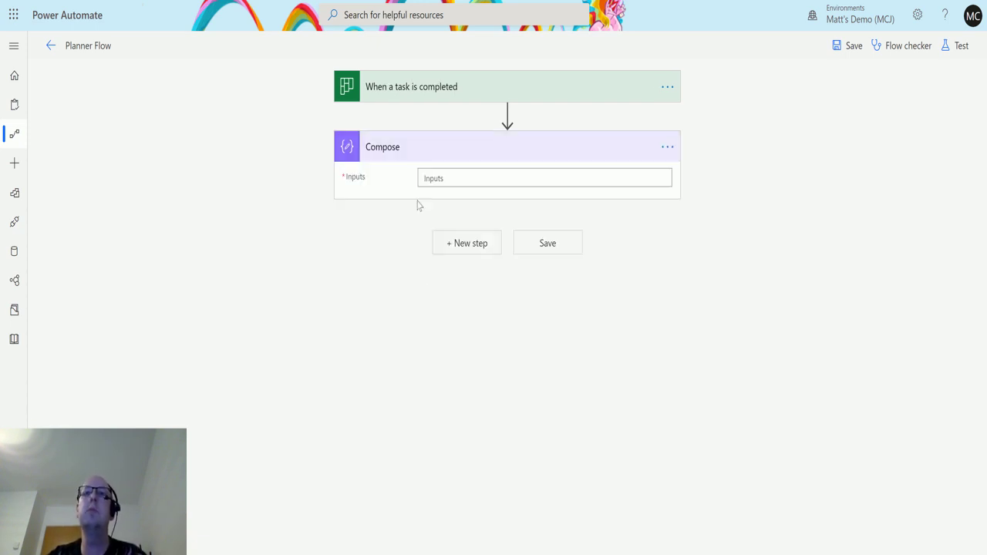
pyautogui.click(444, 181)
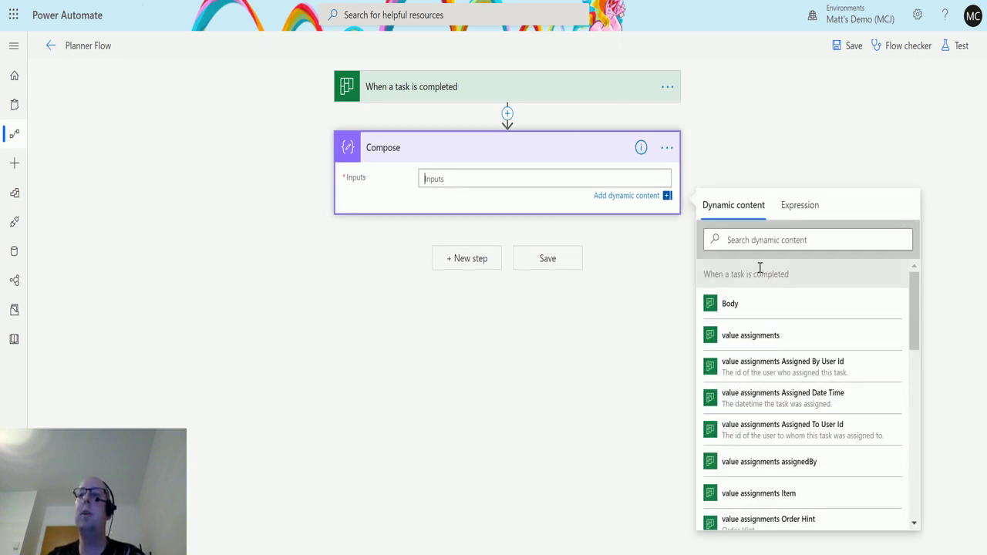
pyautogui.moveTo(913, 281); pyautogui.dragTo(912, 465)
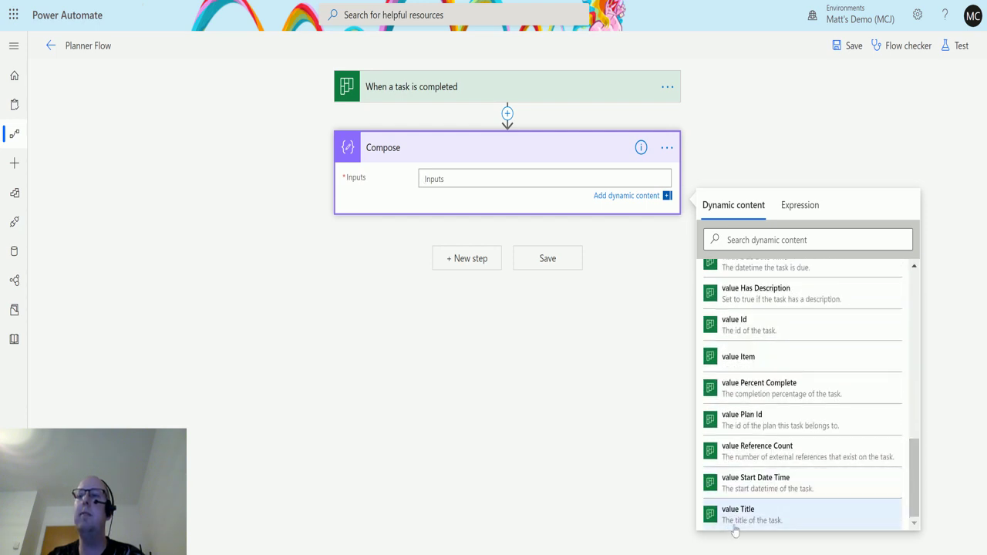
pyautogui.click(772, 520)
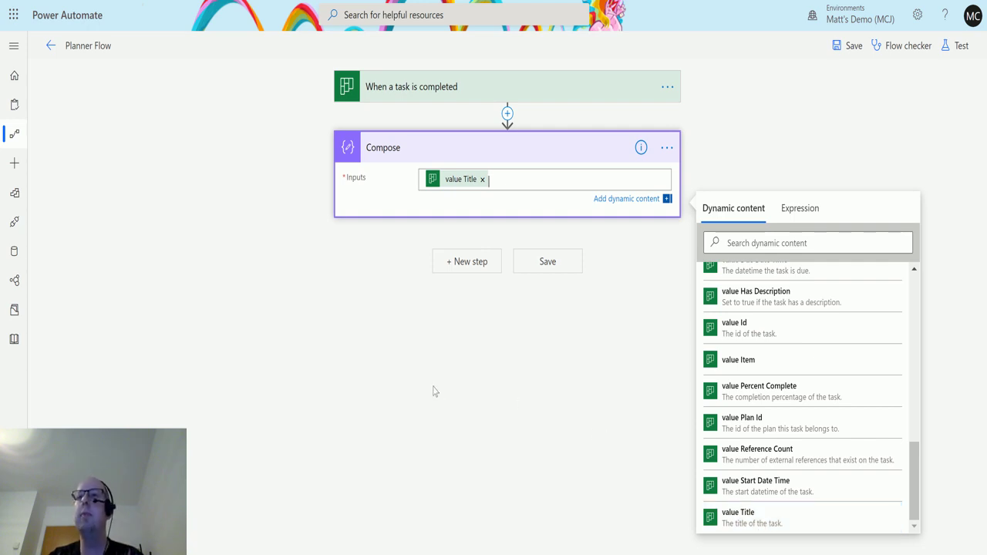
# - Save the flow, start a manual test, and switch to the Planner board
pyautogui.click(733, 139)
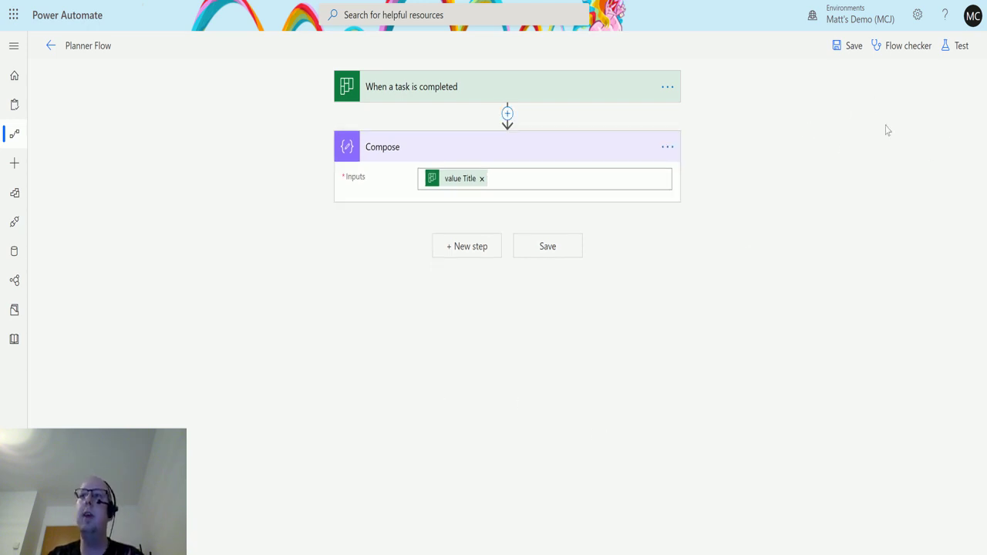
pyautogui.click(854, 45)
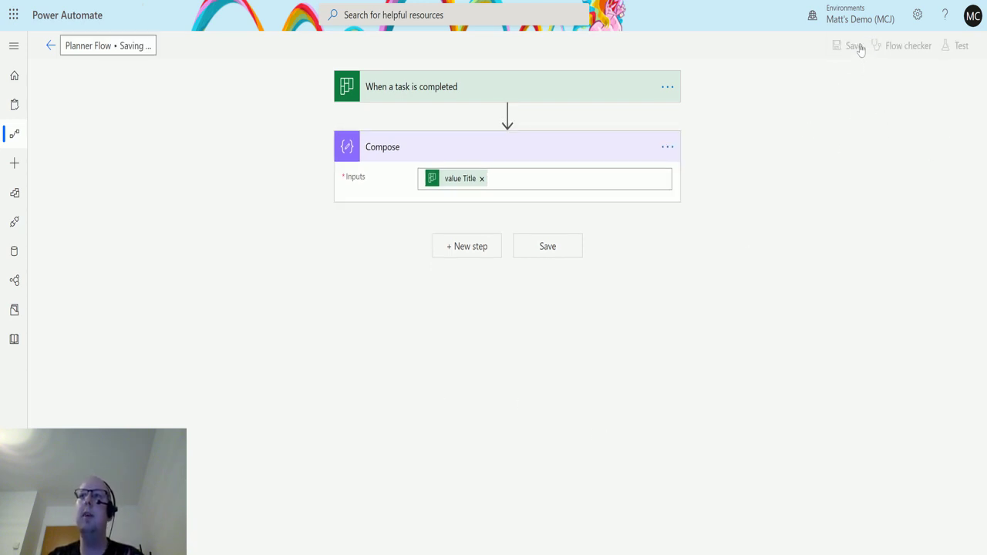
pyautogui.click(962, 48)
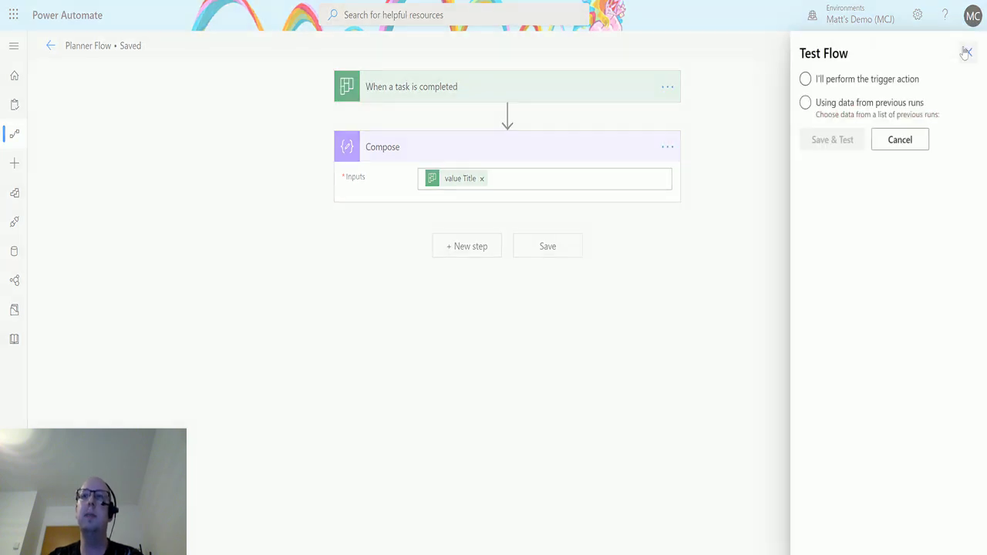
pyautogui.click(820, 80)
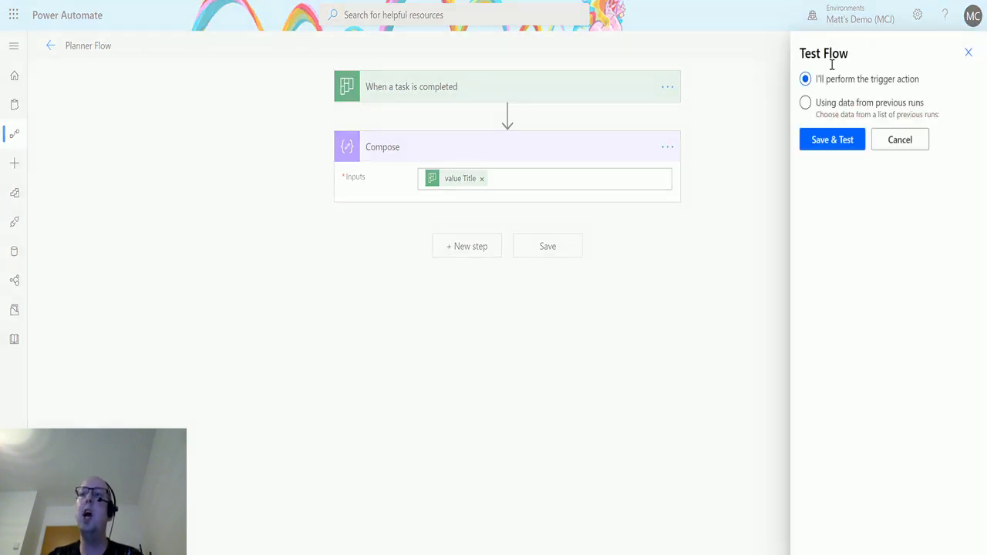
pyautogui.click(831, 153)
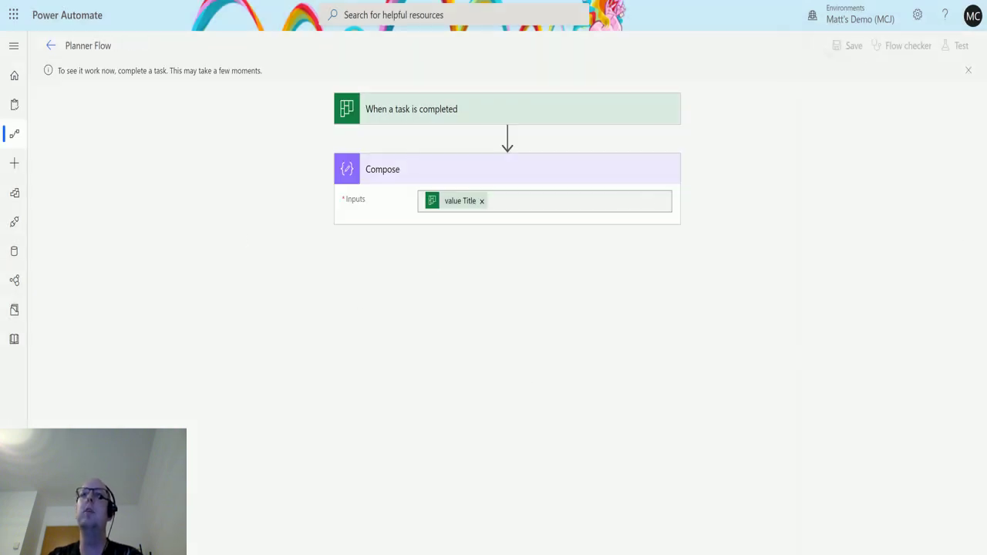
pyautogui.hotkey('ctrl', 'Tab')
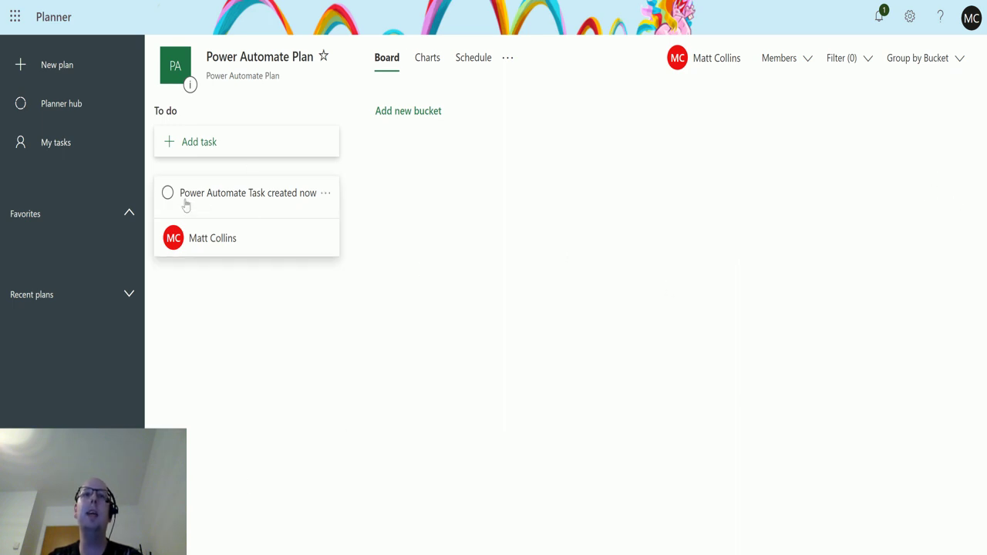
# - Open the 'Power Automate Task created now' details and close them without changing progress
pyautogui.click(242, 202)
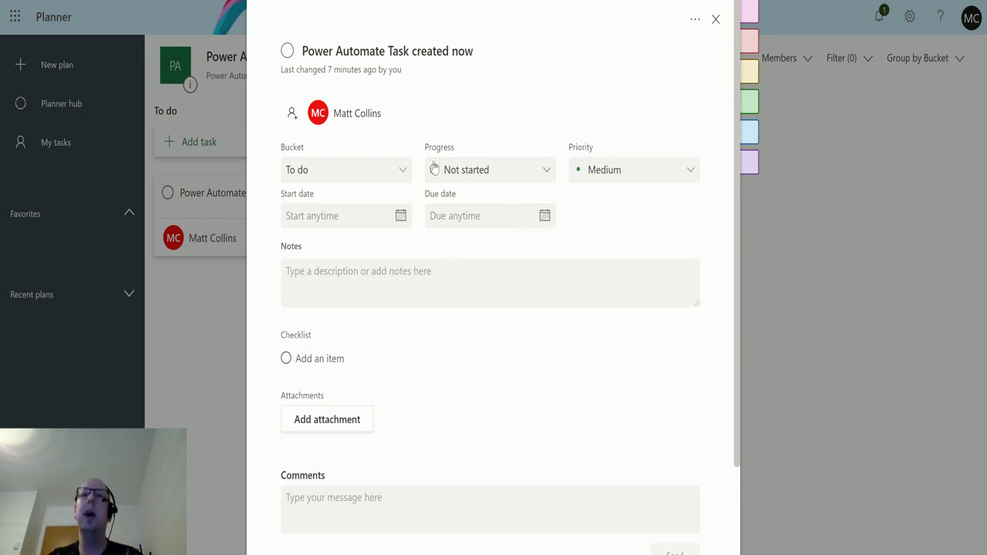
pyautogui.click(534, 171)
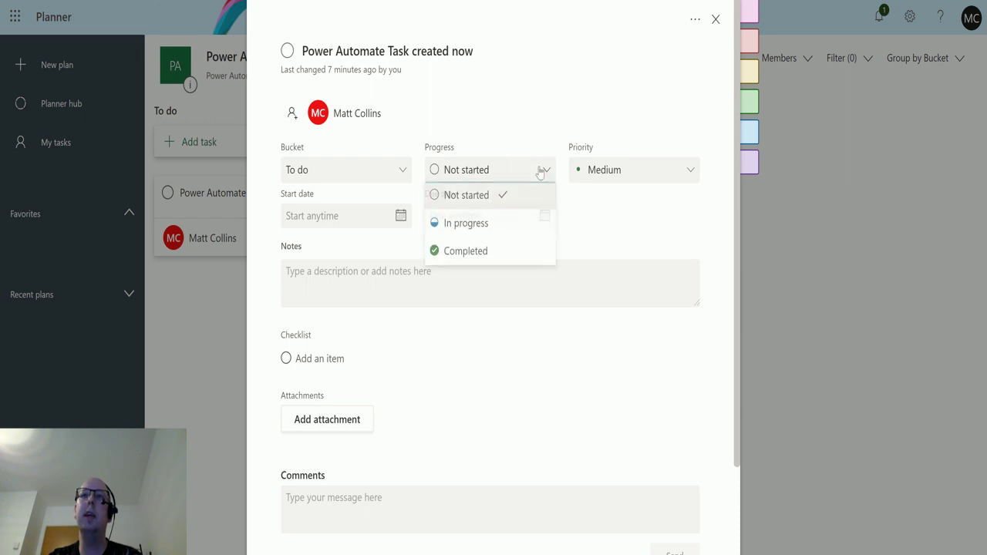
pyautogui.click(716, 21)
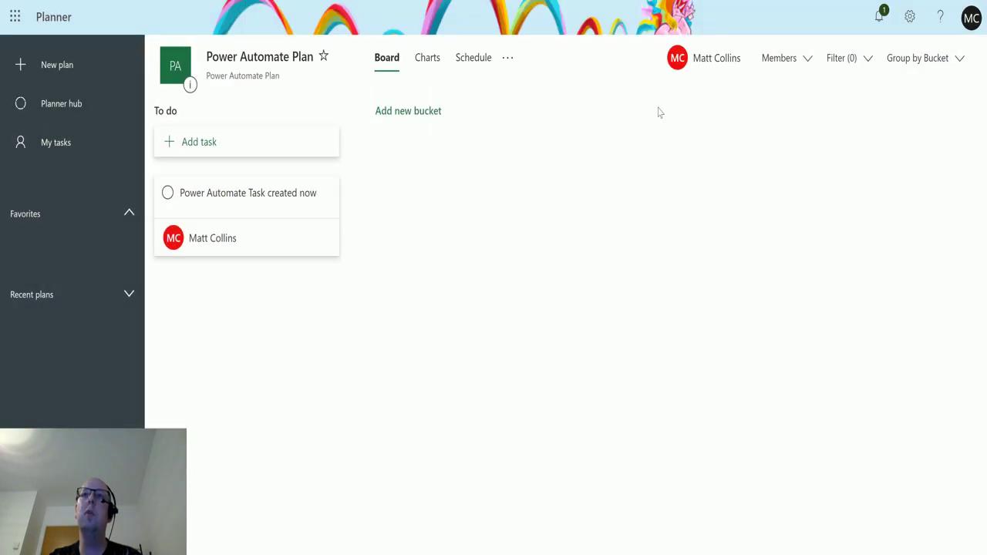
# - Mark the task completed, check the completed list, and return to the flow test
pyautogui.click(168, 194)
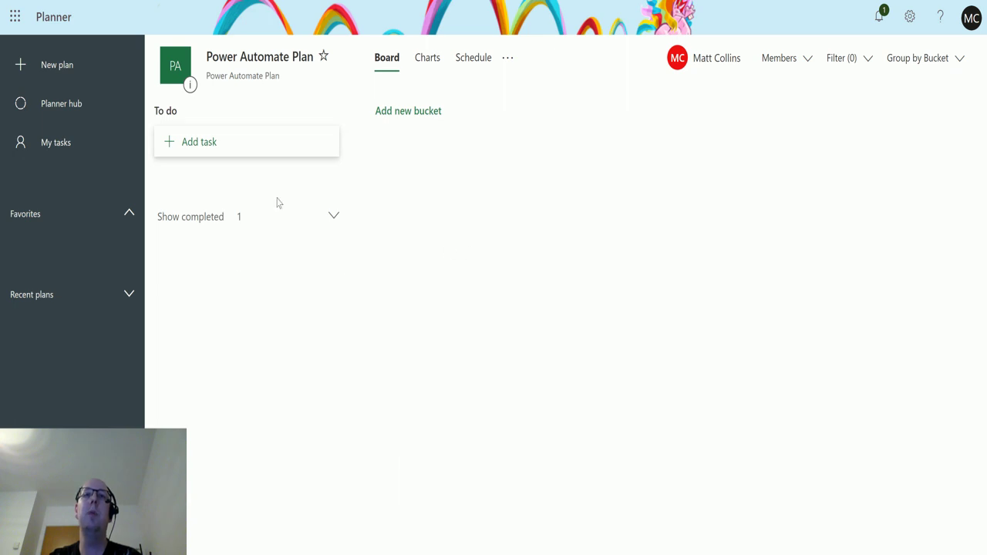
pyautogui.click(334, 217)
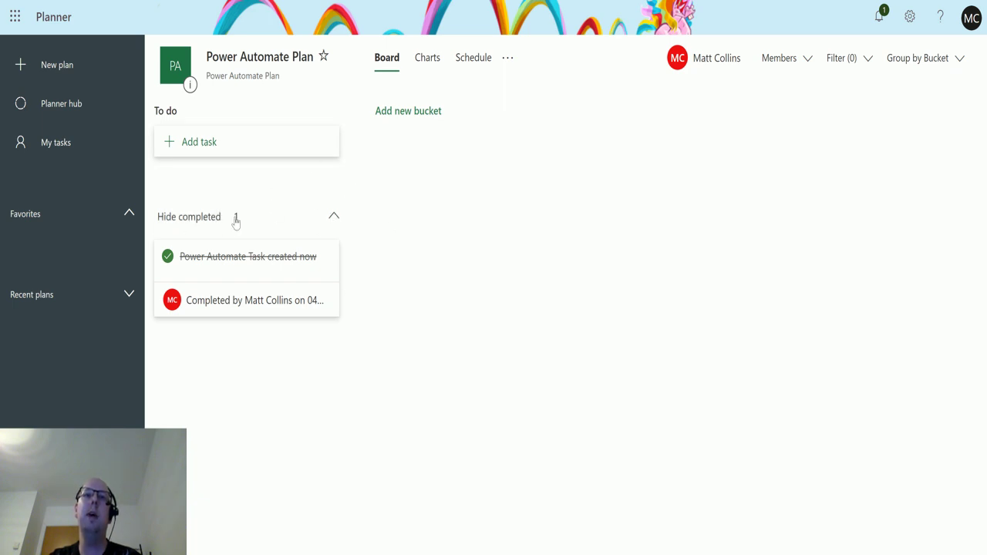
pyautogui.click(334, 218)
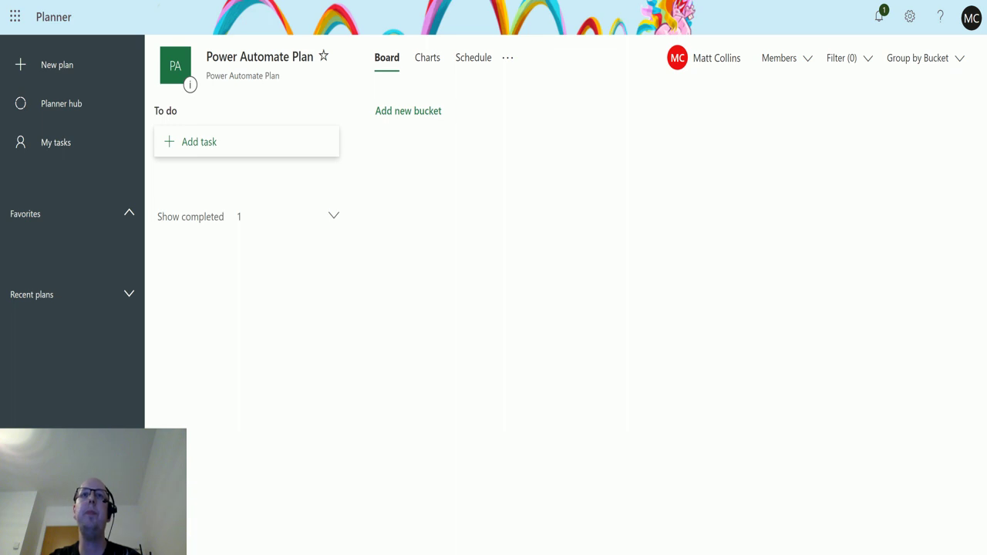
pyautogui.hotkey('alt', 'Tab')
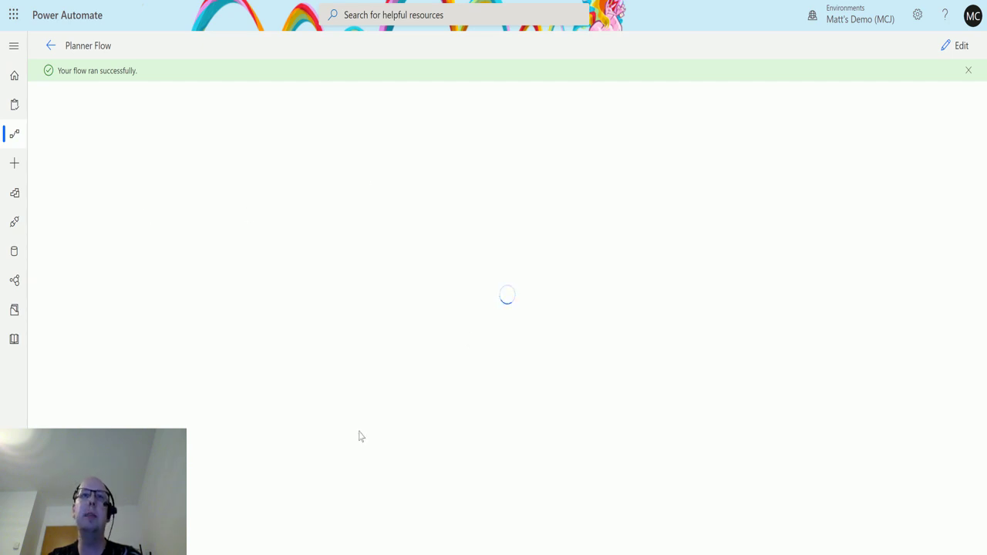
# - Open the newest Planner Flow run and expand the Compose step showing 'Power Automate Task created now'
pyautogui.click(51, 45)
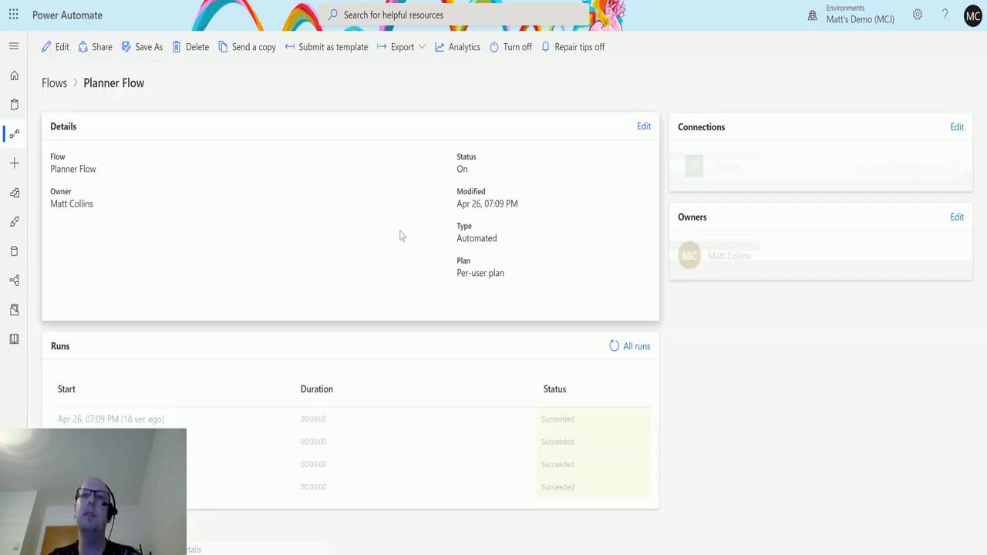
pyautogui.click(132, 421)
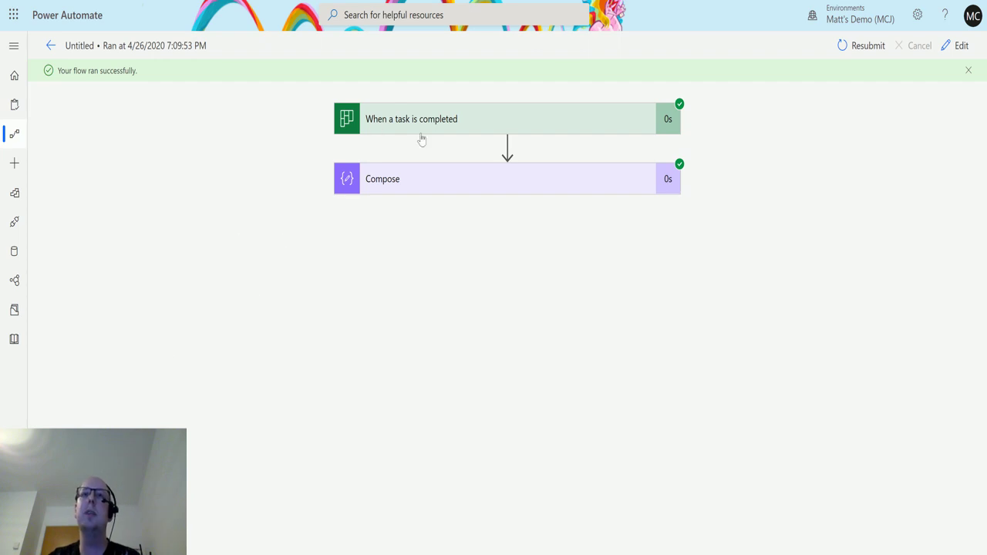
pyautogui.click(568, 128)
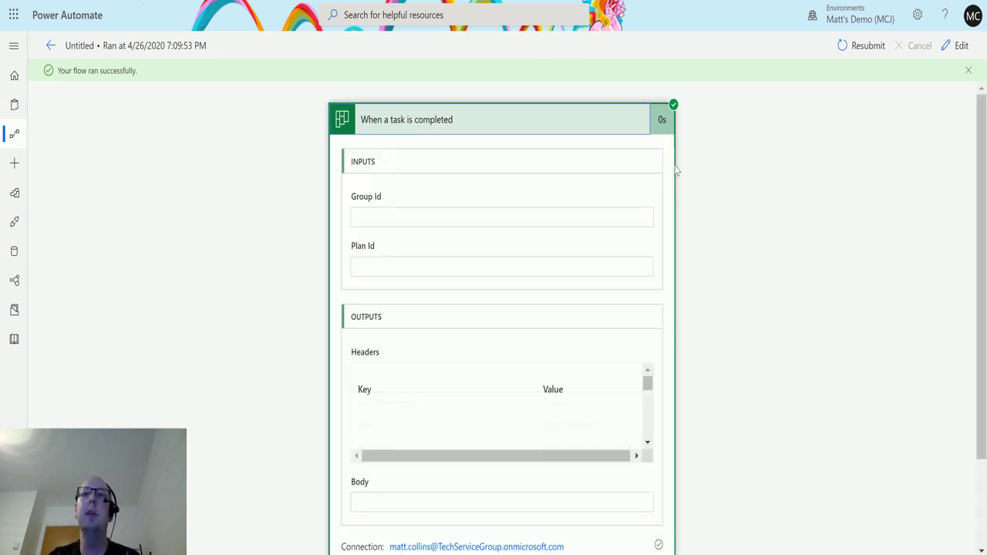
pyautogui.click(536, 130)
pyautogui.click(424, 191)
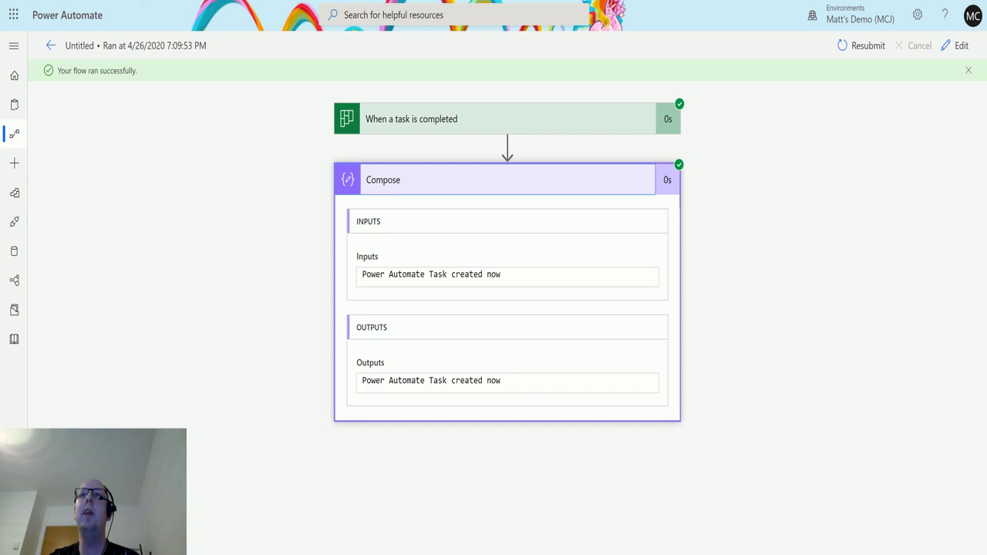
# - Back in Planner, view the completed task's details and close them
pyautogui.hotkey('ctrl', 'Tab')
pyautogui.click(240, 223)
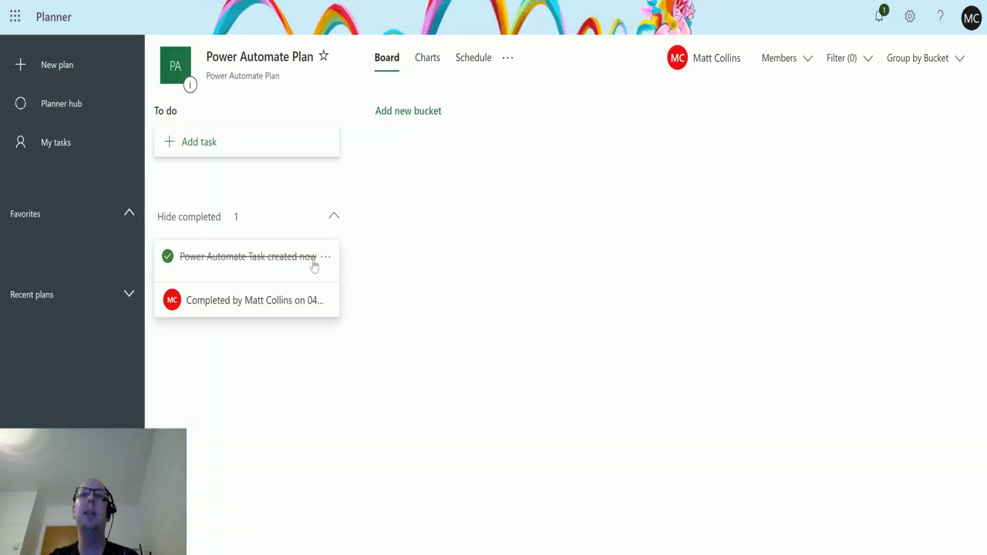
pyautogui.click(245, 267)
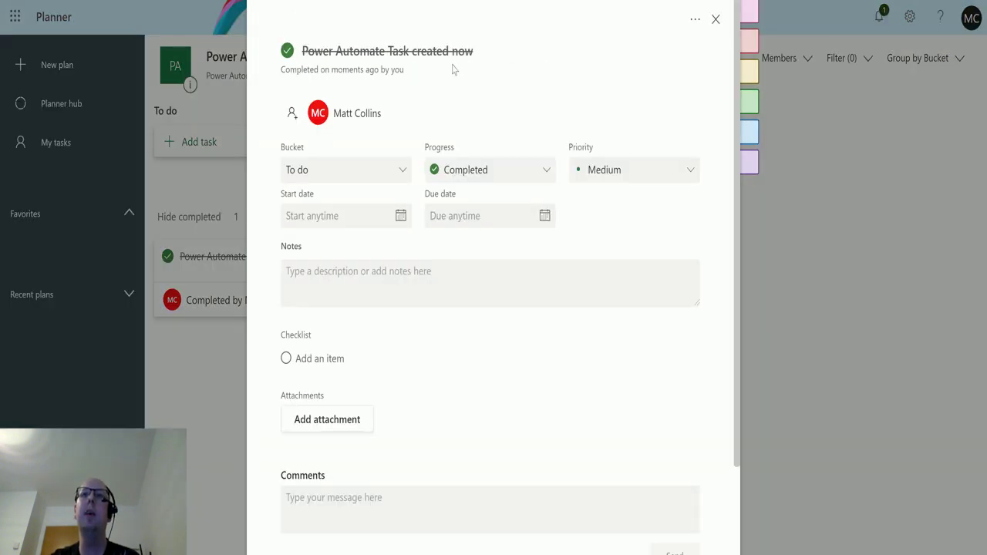
pyautogui.click(716, 20)
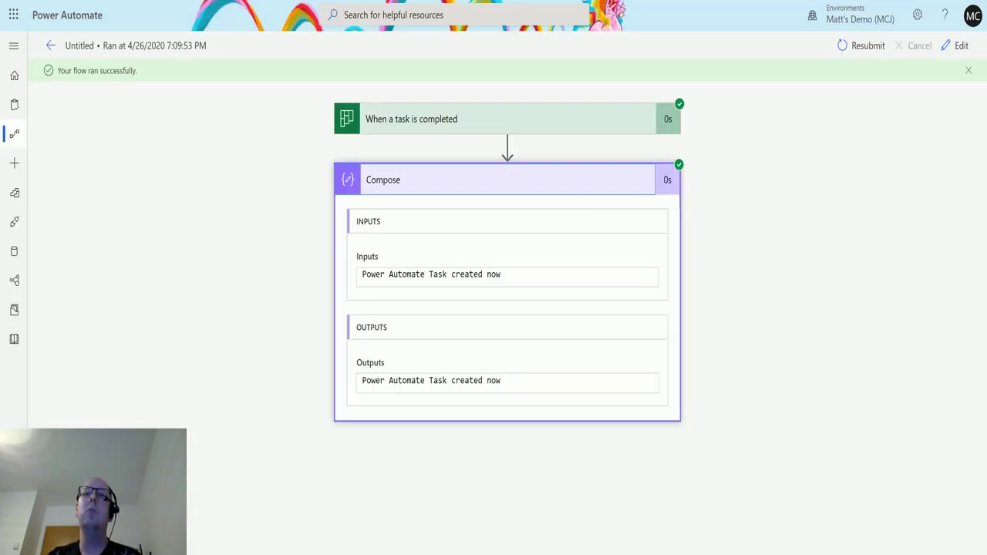